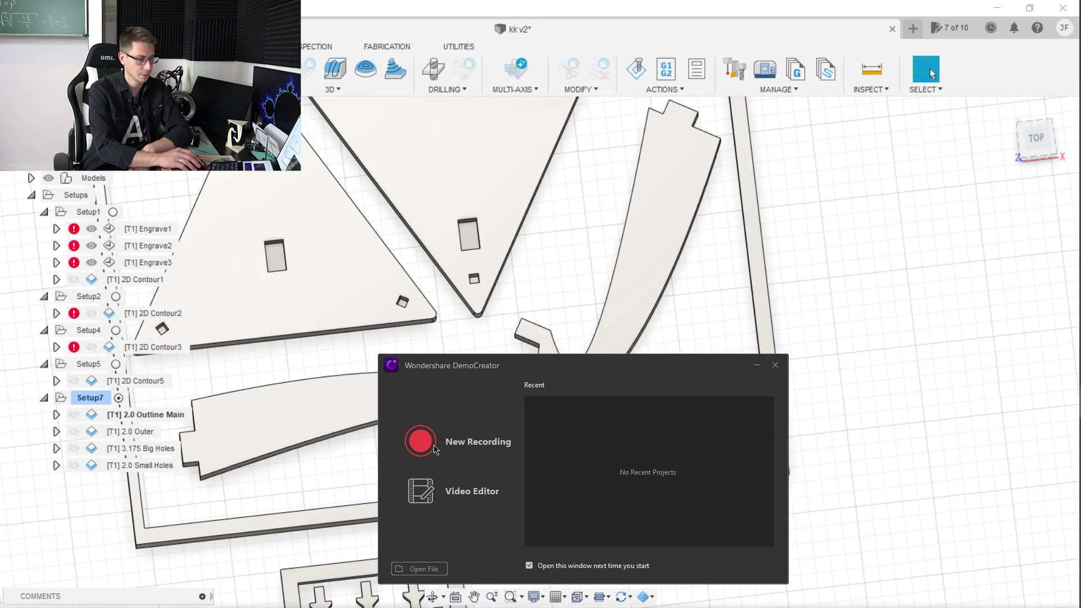
# Start a new recording from the DemoCreator launcher to bring up the full-screen 1920×1080 recorder panel
pyautogui.click(421, 442)
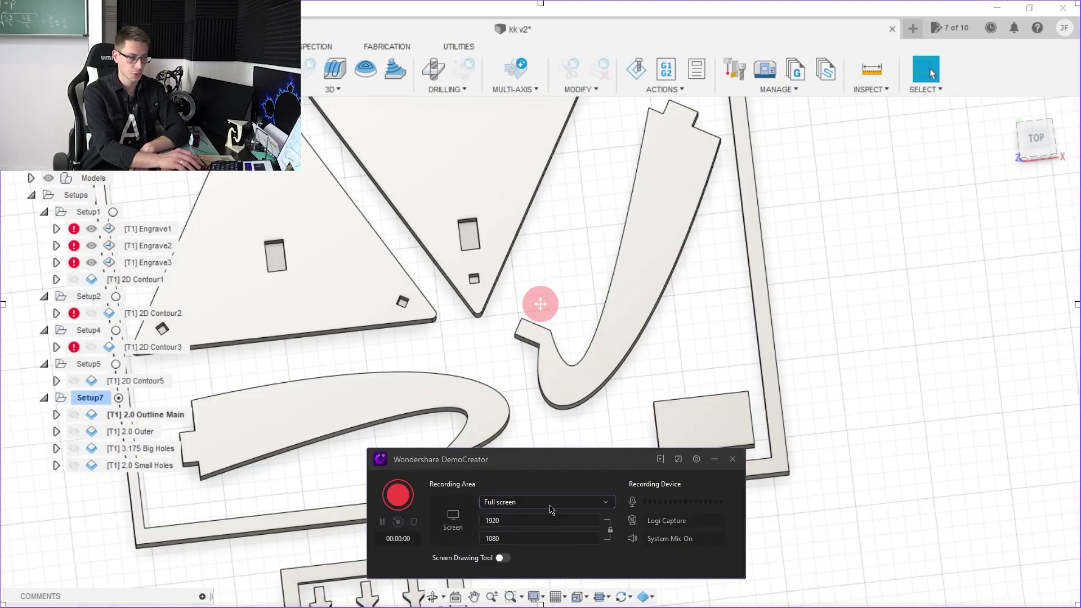
pyautogui.click(551, 502)
pyautogui.click(519, 509)
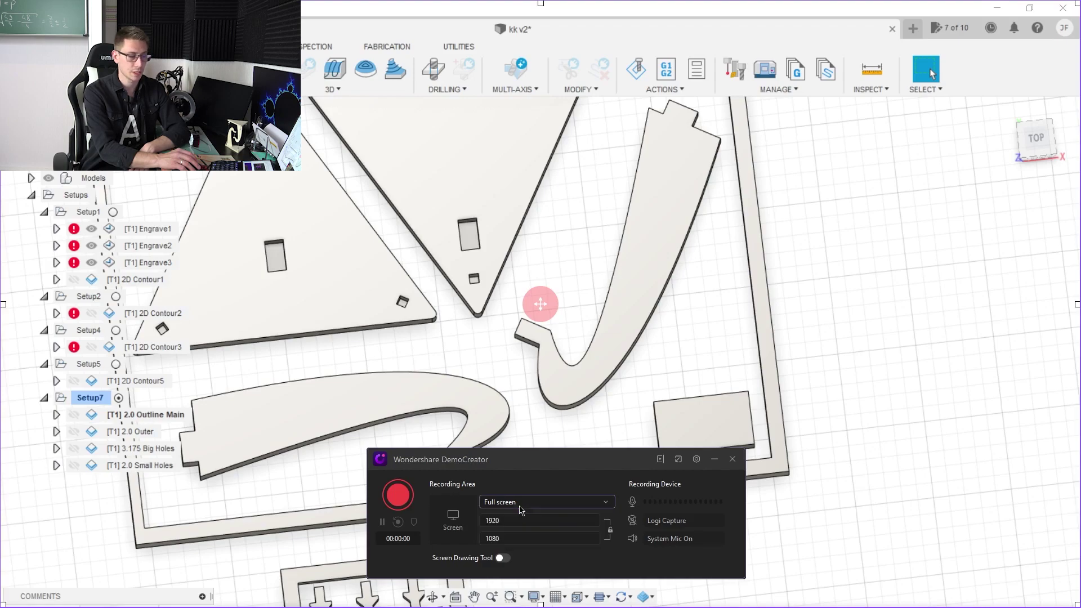
pyautogui.moveTo(1, 1); pyautogui.dragTo(209, 165)
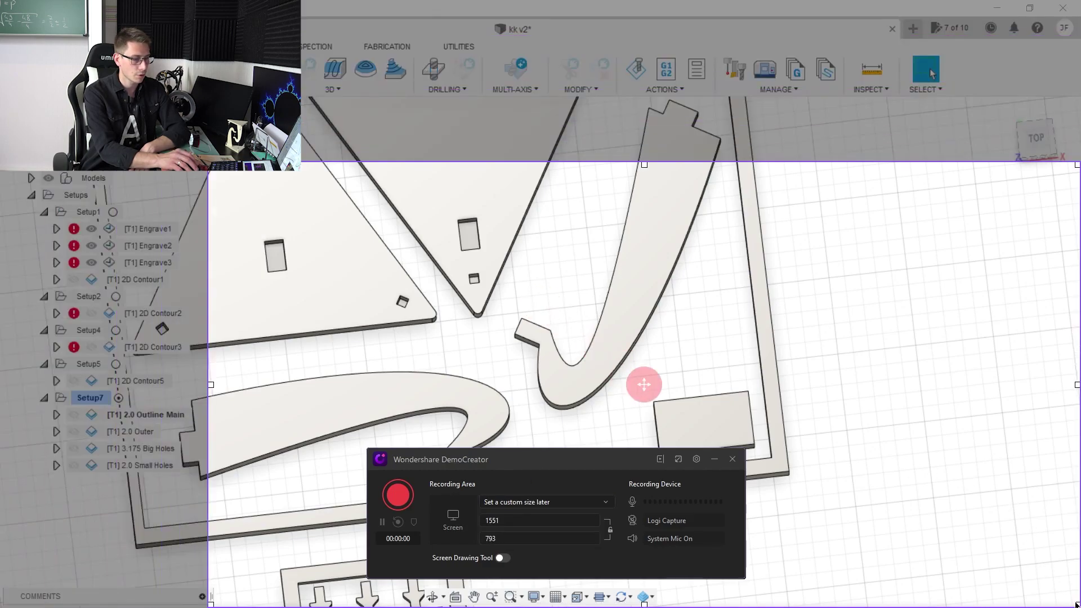
pyautogui.moveTo(1076, 604); pyautogui.dragTo(827, 491)
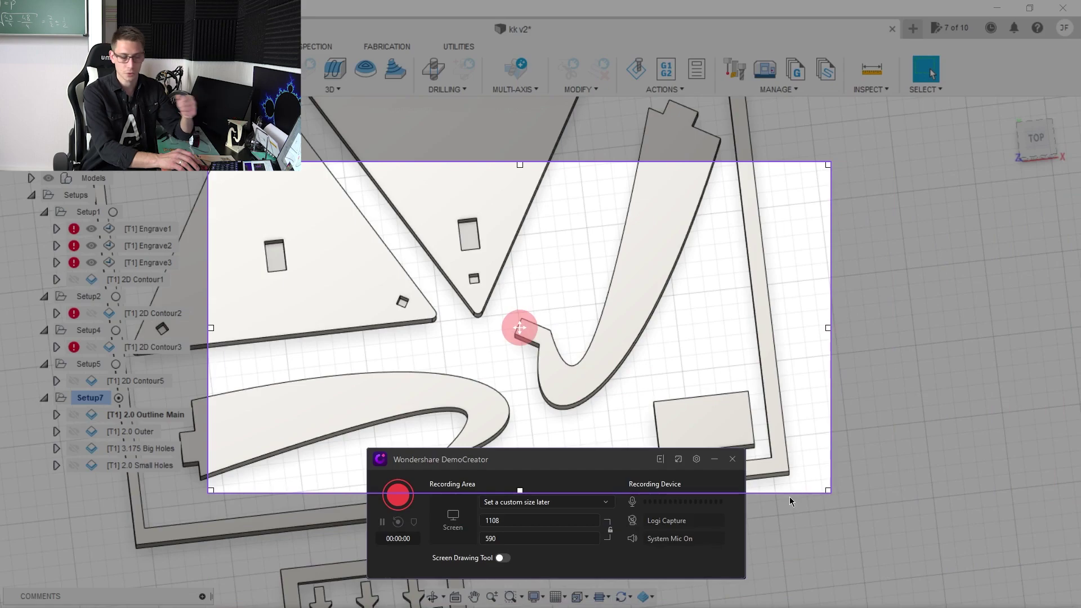
pyautogui.click(543, 501)
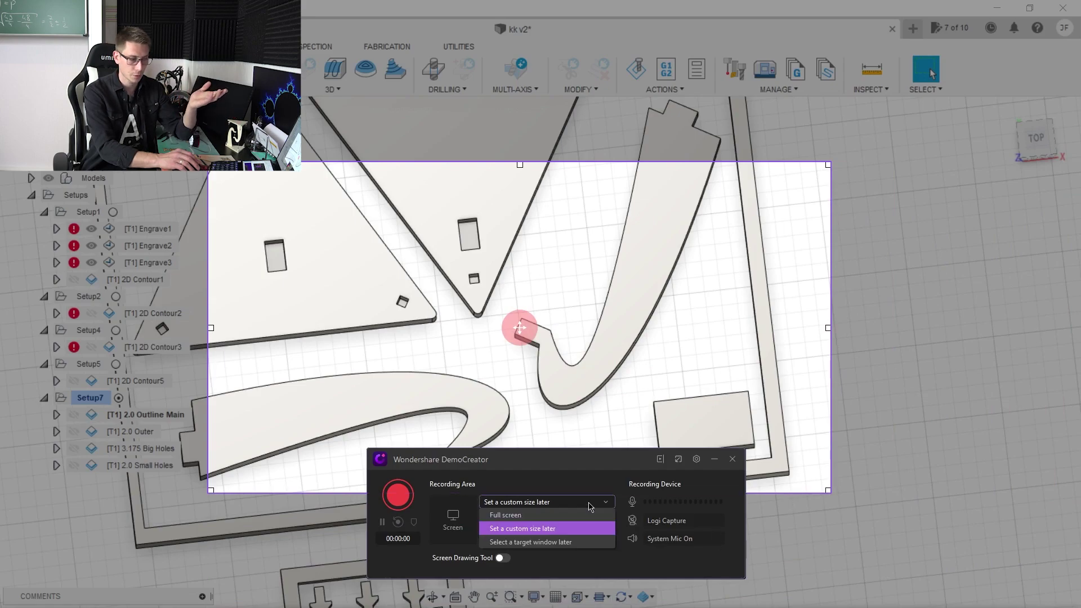
pyautogui.click(545, 515)
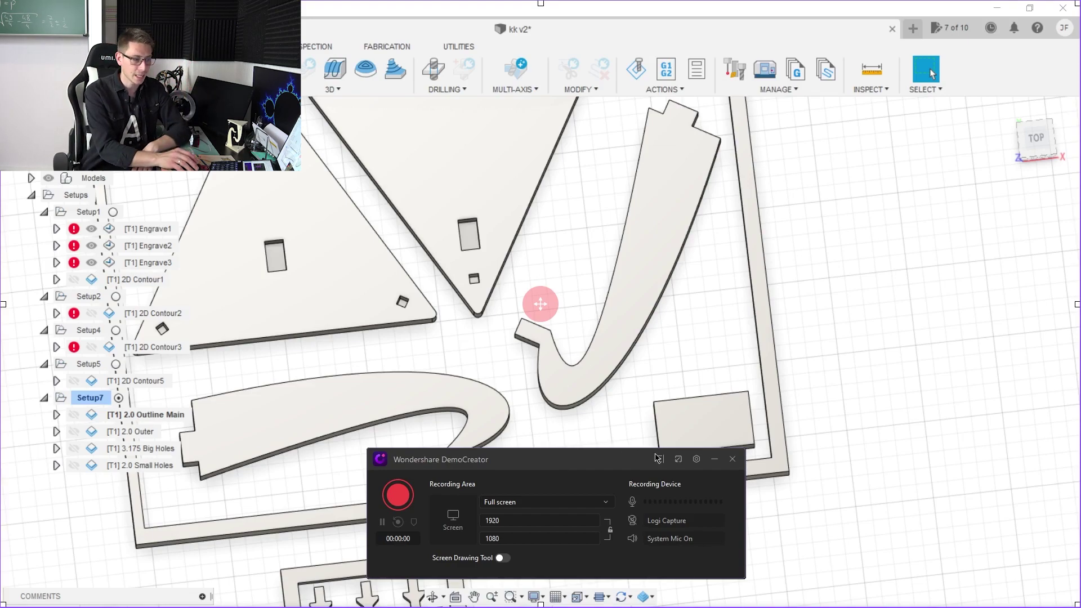
# In recorder settings, keep computer audio on Capture and review the Stereo Mix microphone option
pyautogui.click(697, 459)
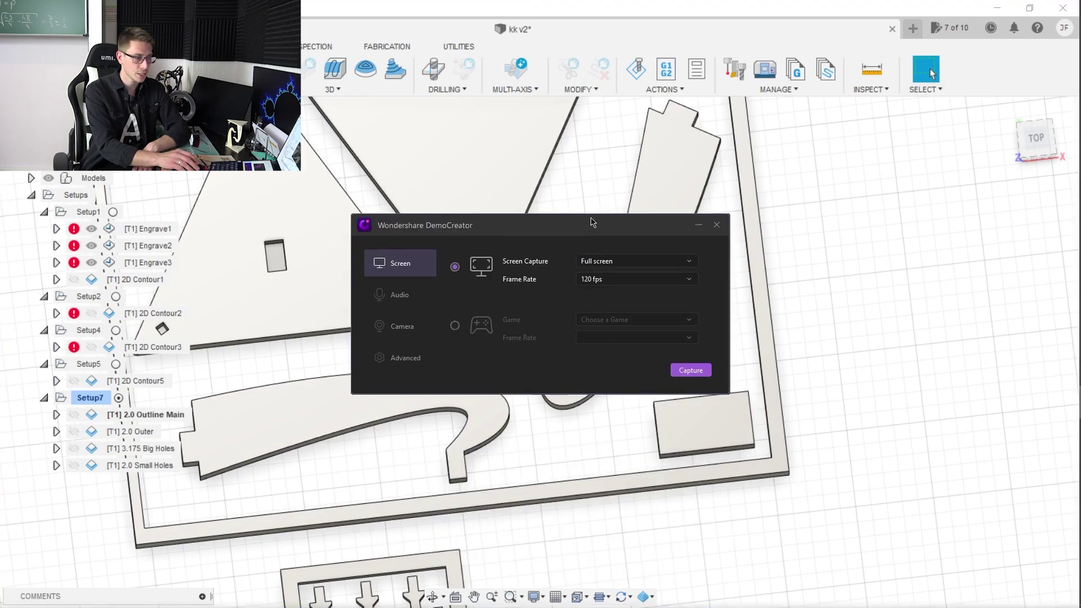
pyautogui.moveTo(591, 221); pyautogui.dragTo(593, 367)
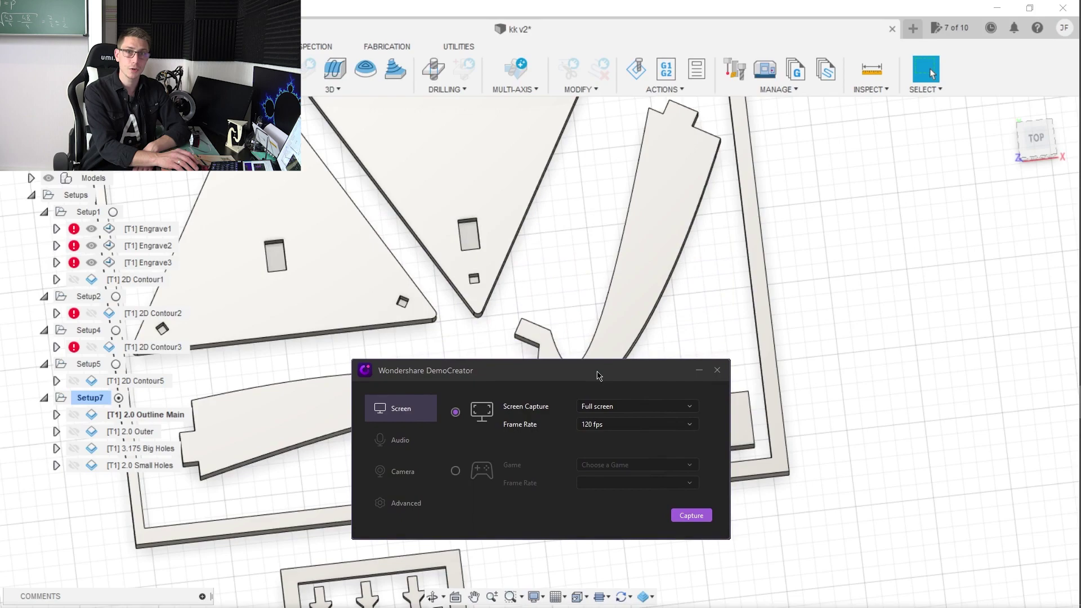
pyautogui.click(401, 448)
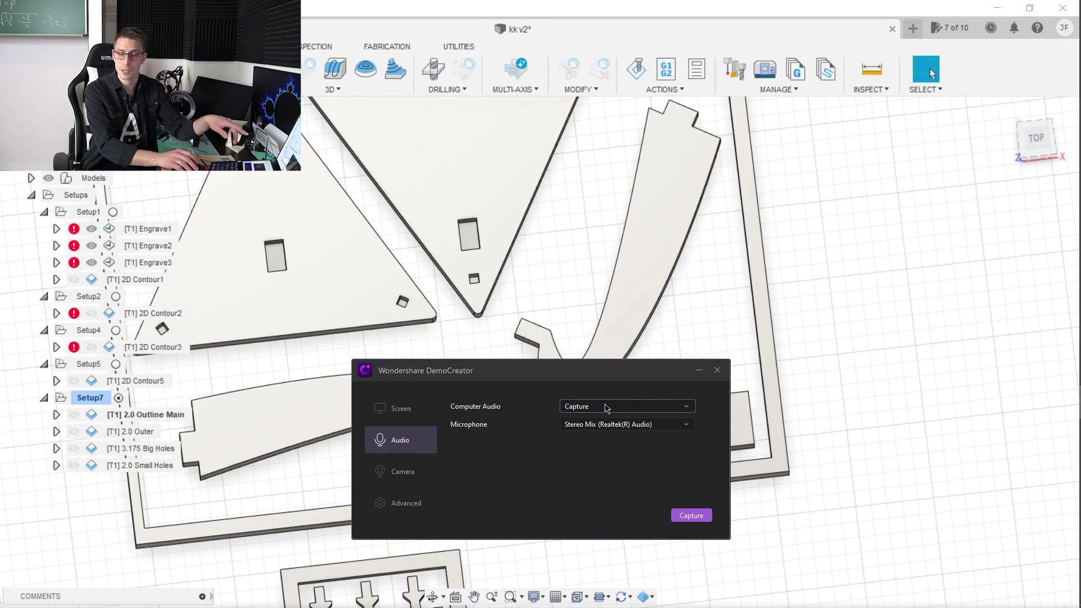
pyautogui.click(623, 410)
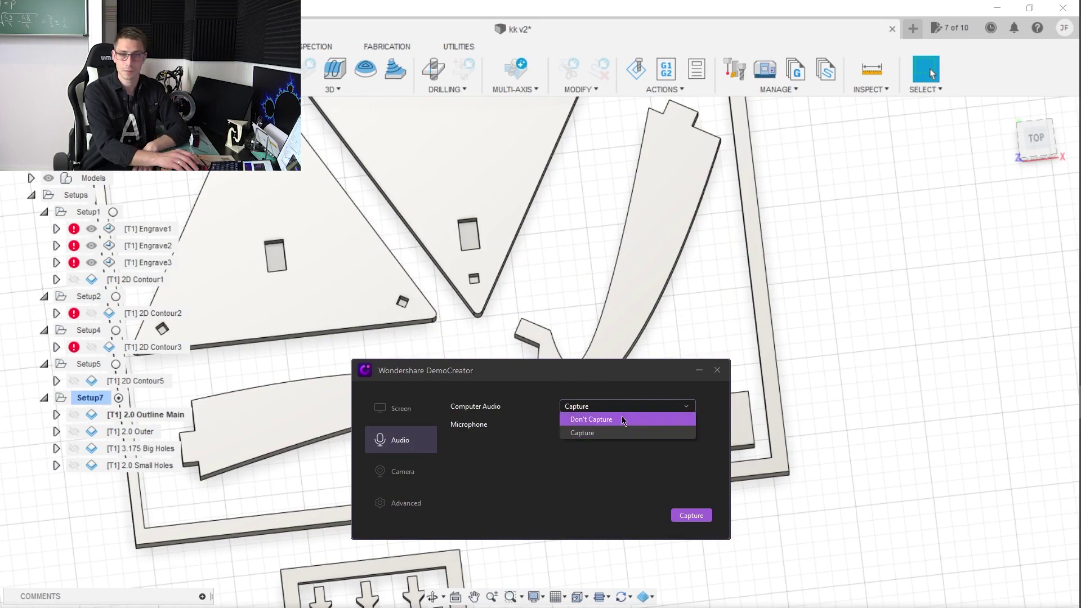
pyautogui.click(621, 396)
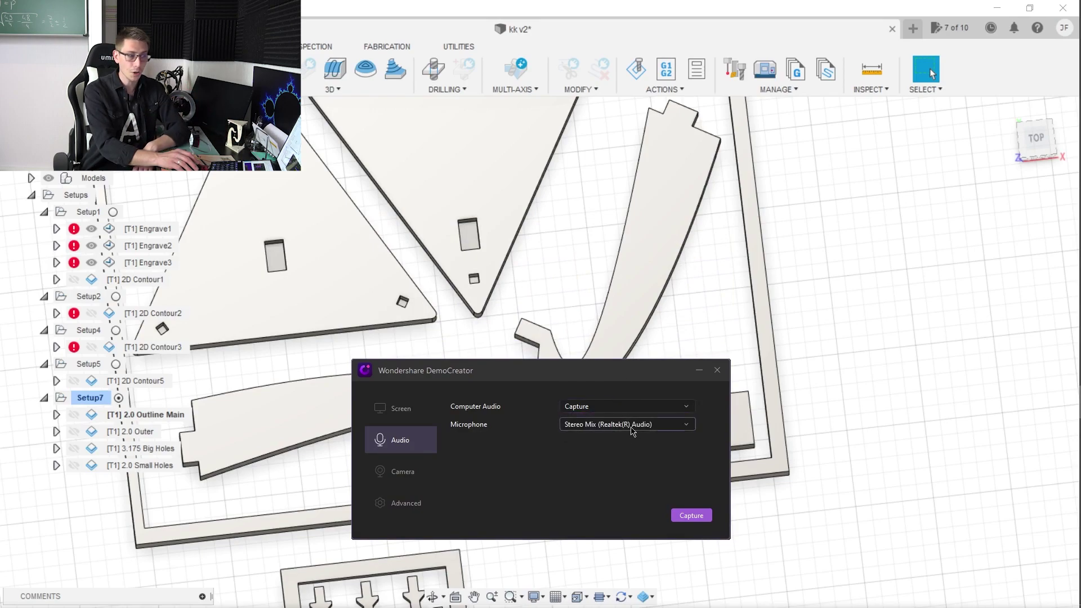
pyautogui.click(632, 430)
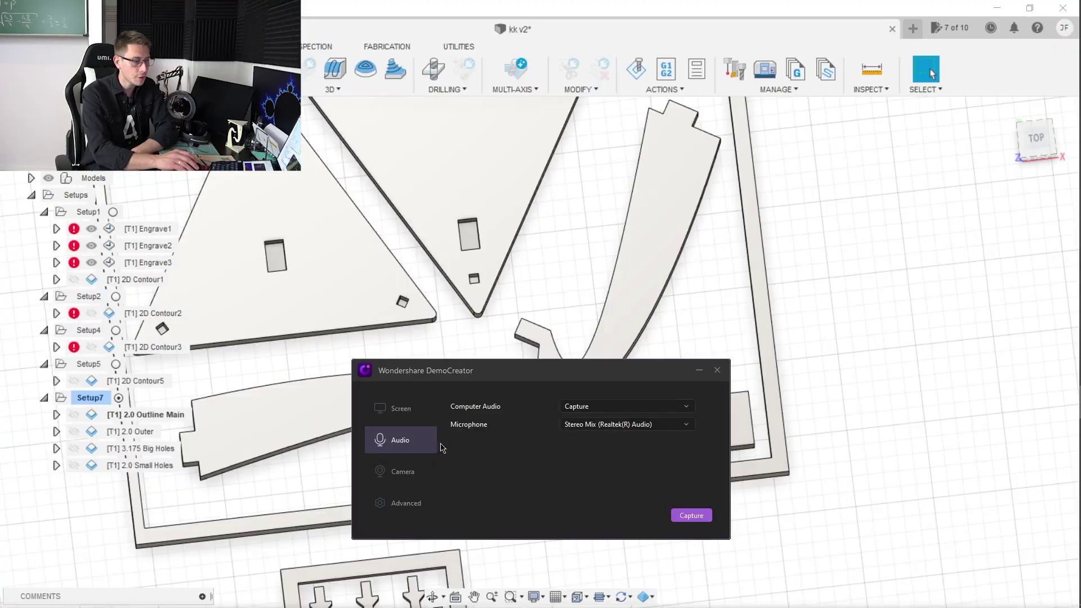
# Review the Camera and Advanced settings, leaving the webcam at Don't Capture, then return to Screen options
pyautogui.click(394, 471)
pyautogui.click(614, 405)
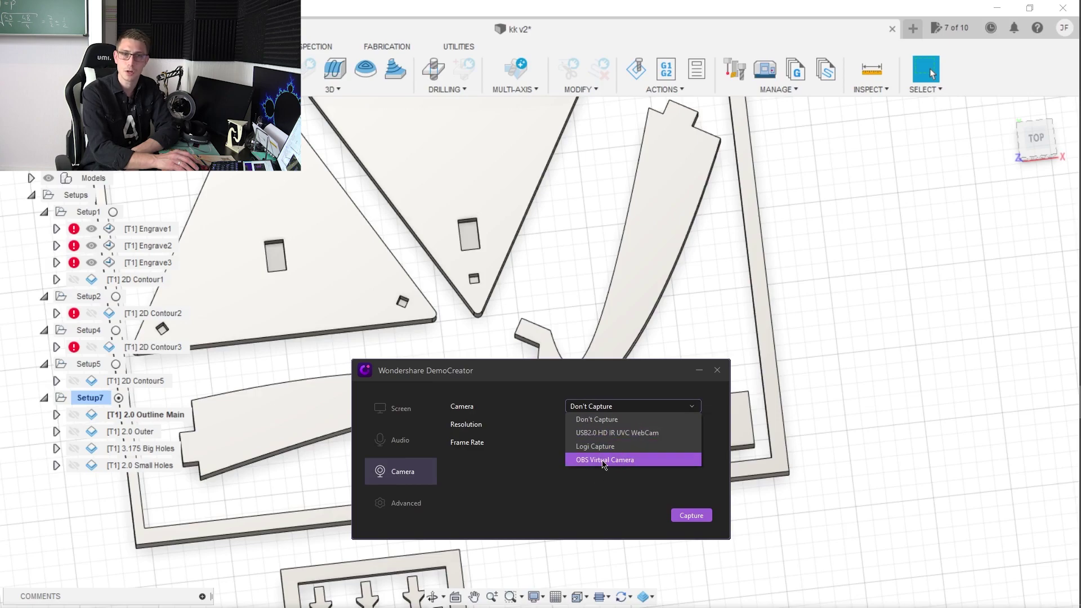
pyautogui.click(507, 488)
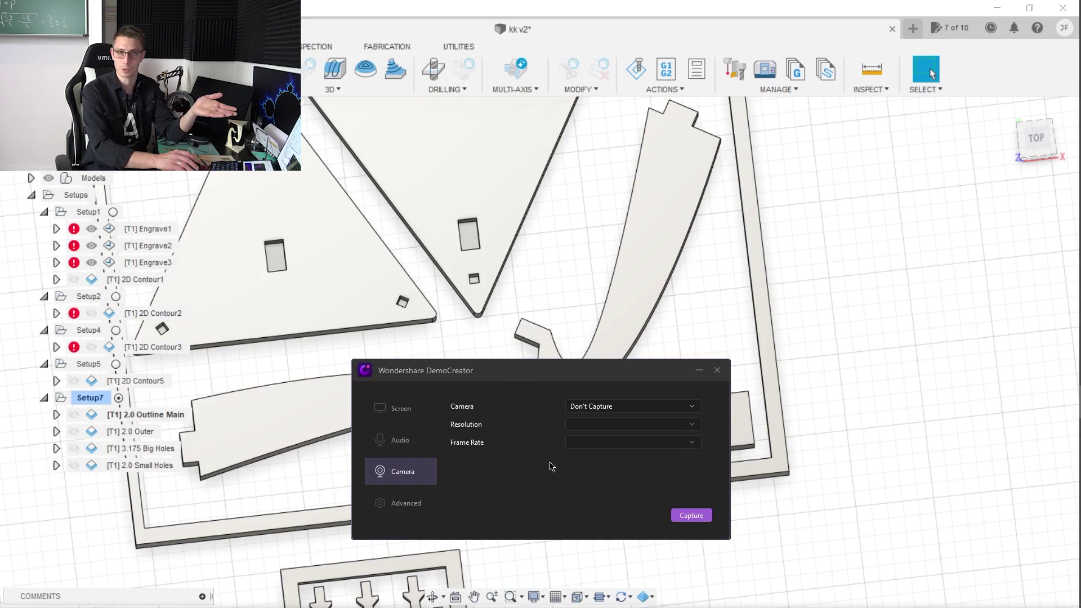
pyautogui.click(414, 506)
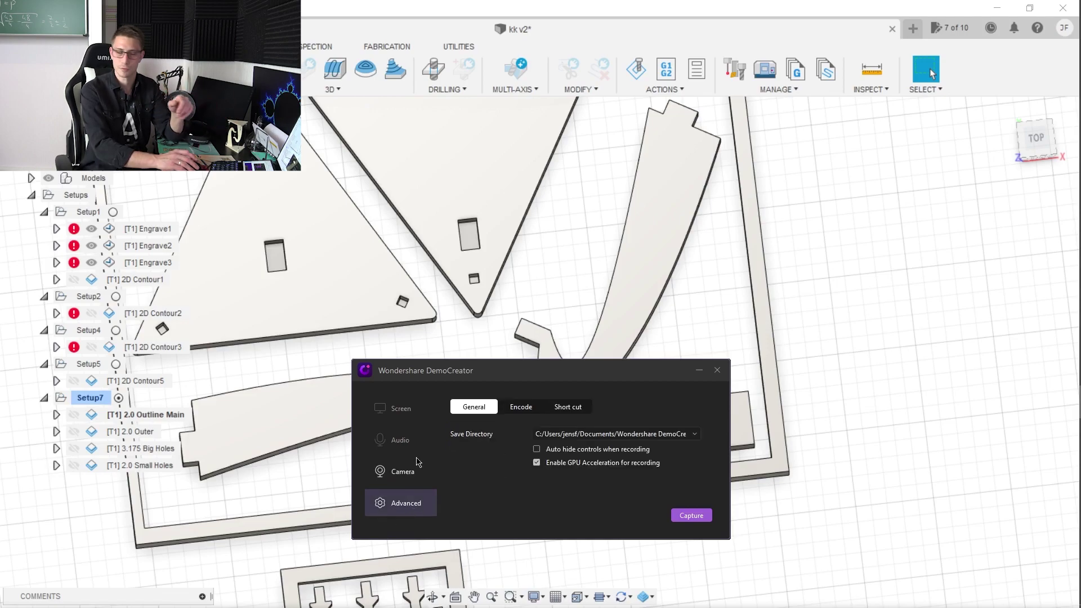
pyautogui.click(400, 411)
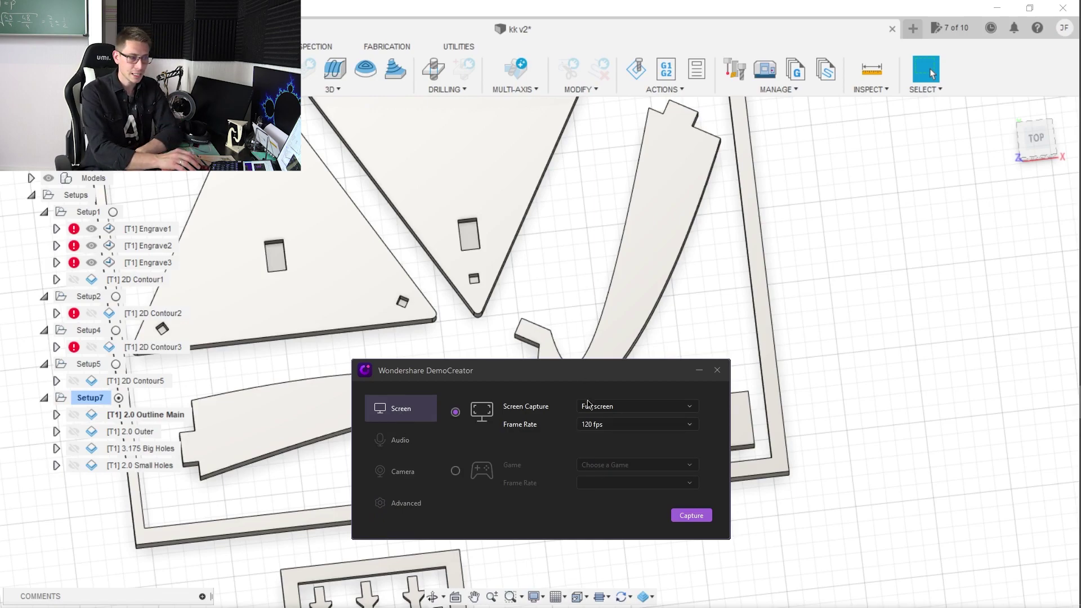
# Set the frame rate to 25 fps, briefly try Game mode, then reselect Screen capture
pyautogui.click(599, 428)
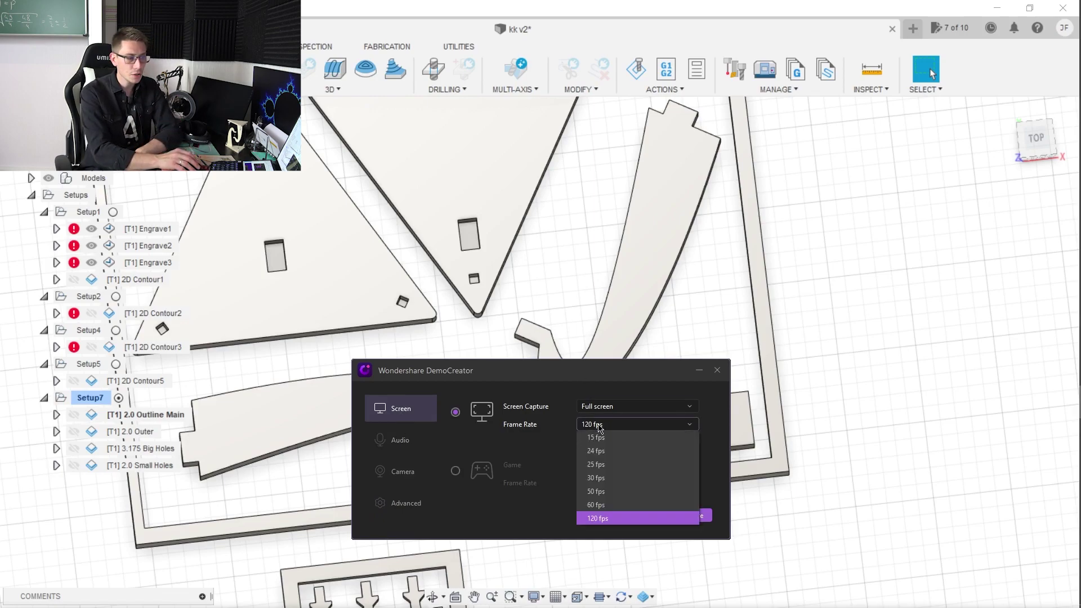
pyautogui.click(595, 465)
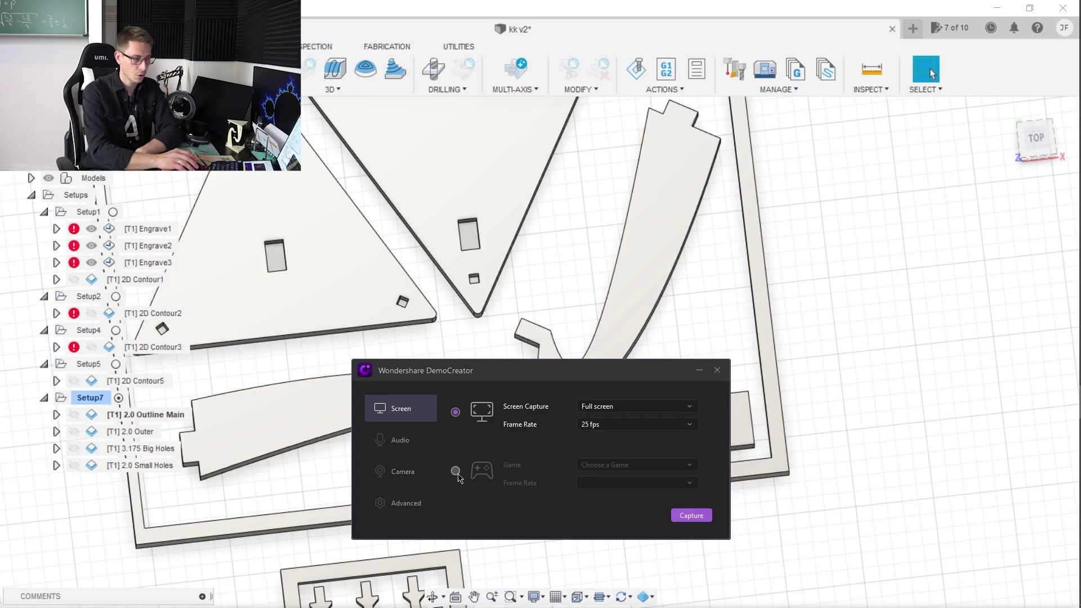
pyautogui.click(455, 471)
pyautogui.click(637, 468)
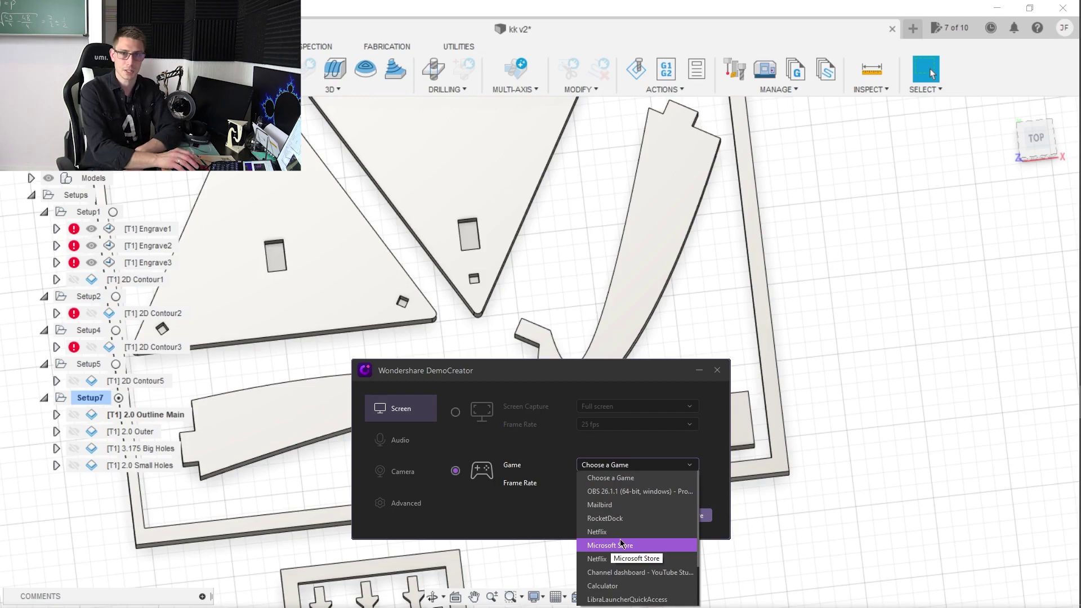
pyautogui.click(455, 413)
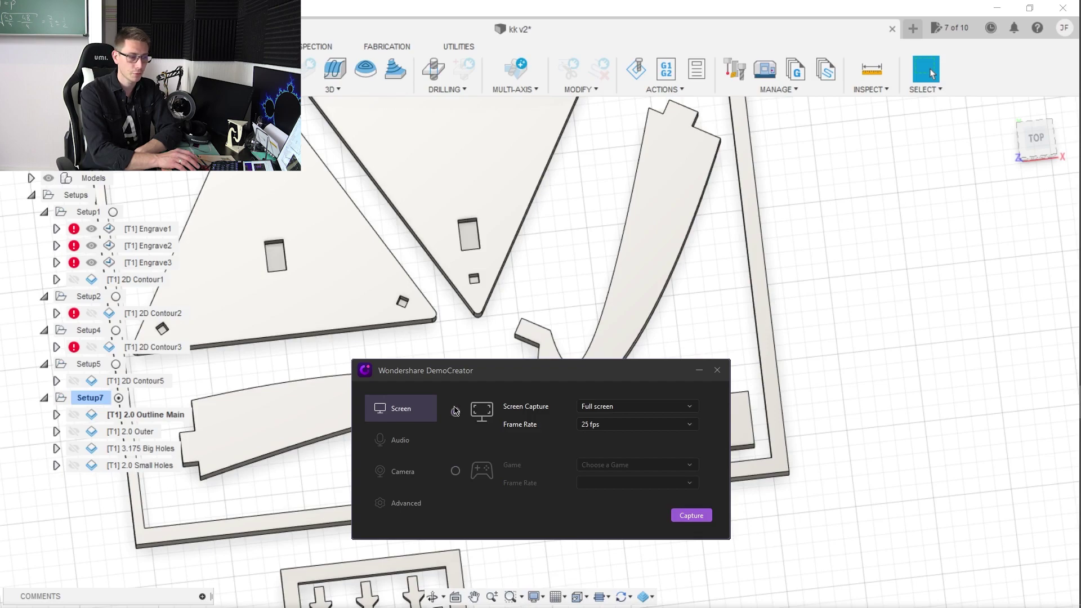
# Confirm the settings and record about a minute of the full screen, then stop to load the editor
pyautogui.click(690, 516)
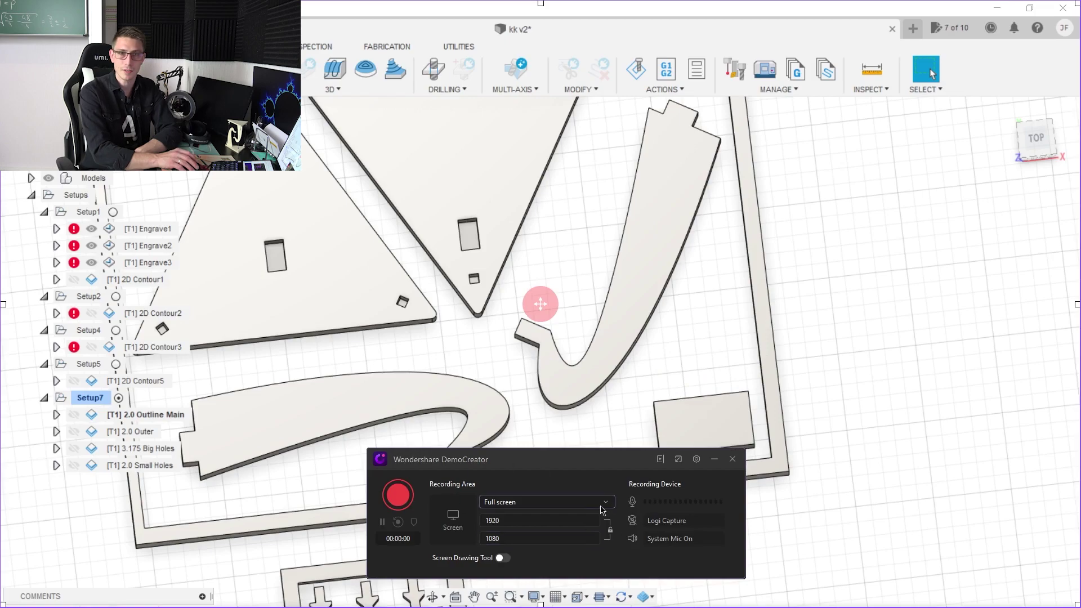
pyautogui.click(394, 498)
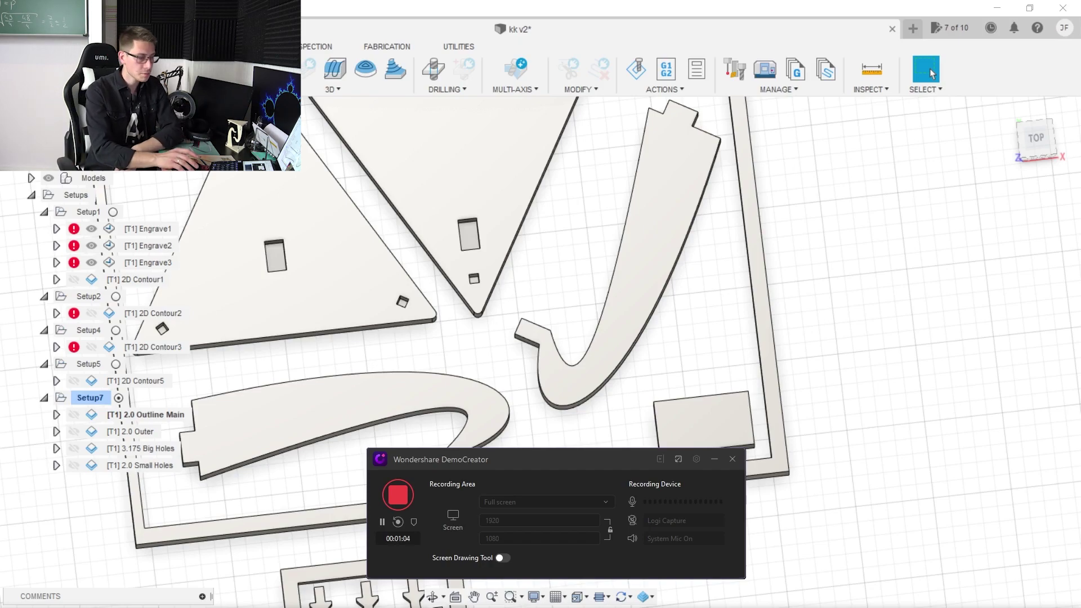
pyautogui.click(397, 505)
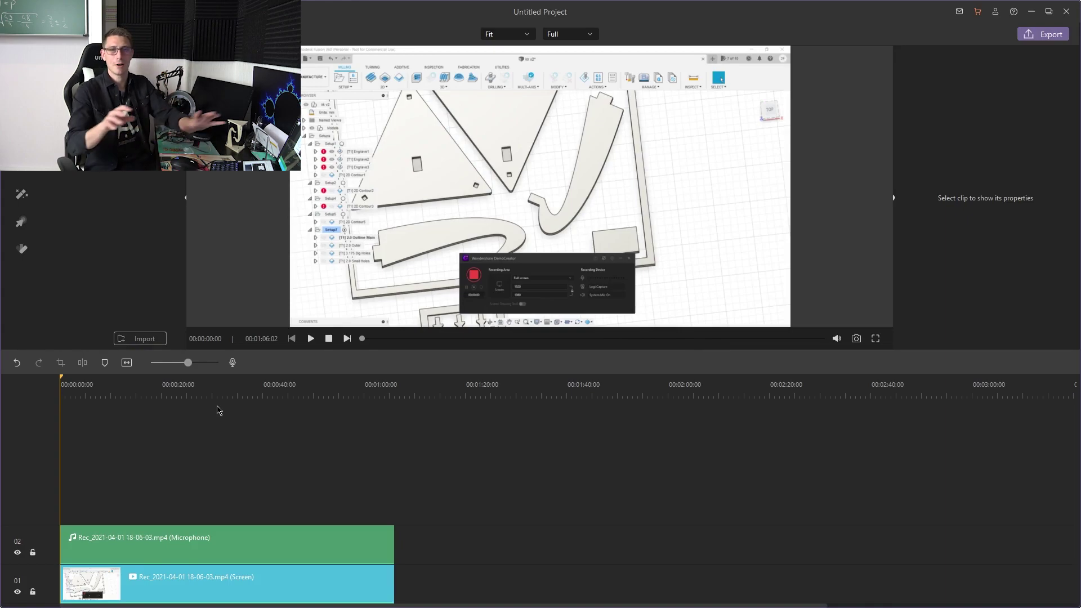
# Split both tracks at about 0:15 and 0:20 and delete the short audio and screen pieces between
pyautogui.click(83, 363)
pyautogui.click(82, 364)
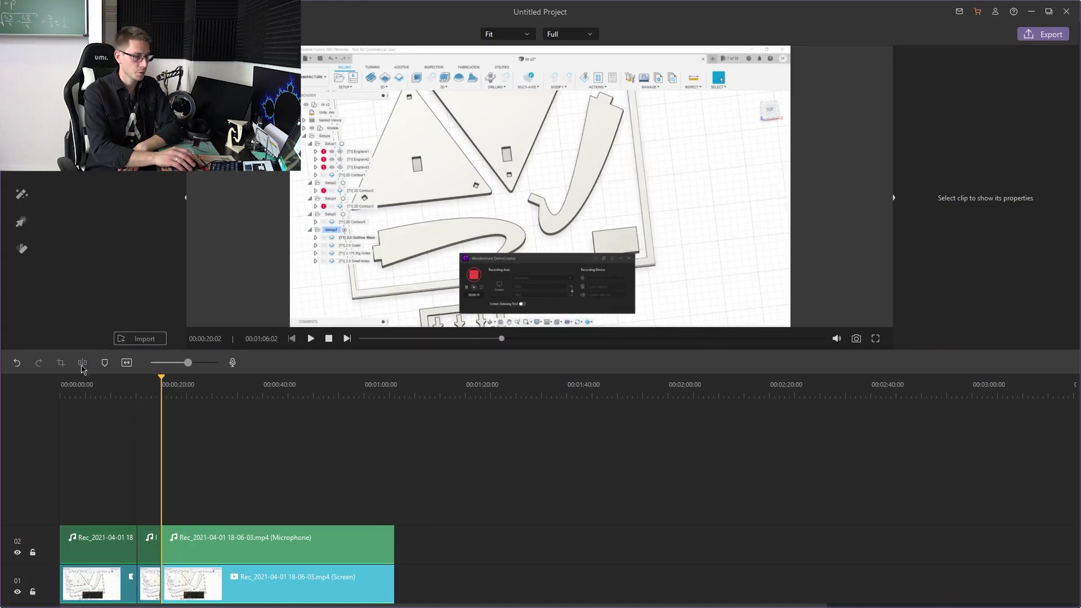
pyautogui.click(148, 557)
pyautogui.press('Delete')
pyautogui.click(149, 587)
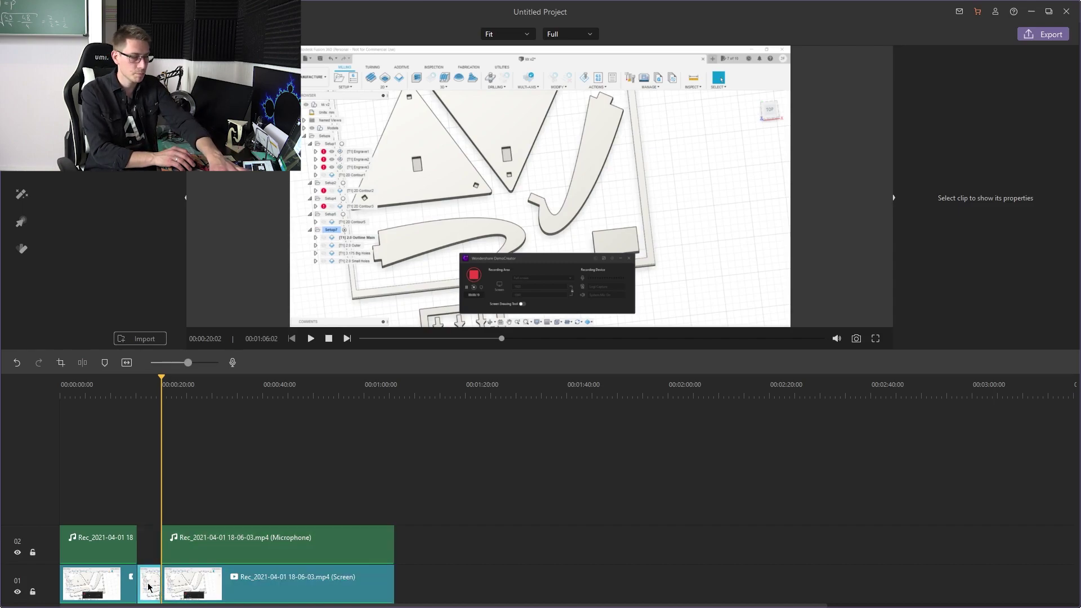
pyautogui.press('Delete')
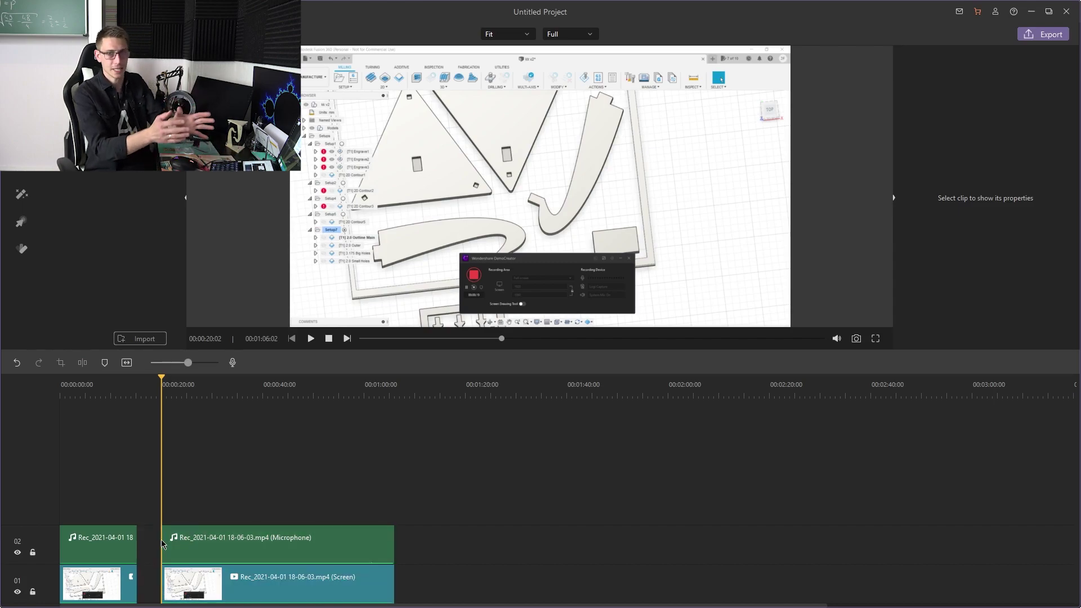